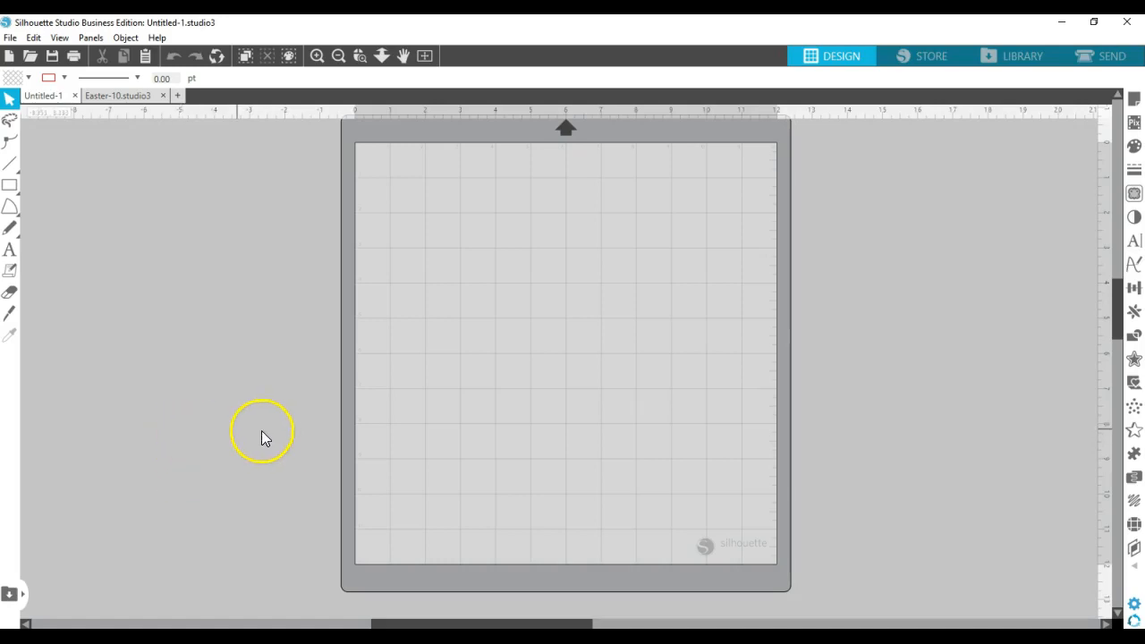
Step: Open the Easter-10 image from the PNG folder of DesignBundles-18-Easter
click(10, 37)
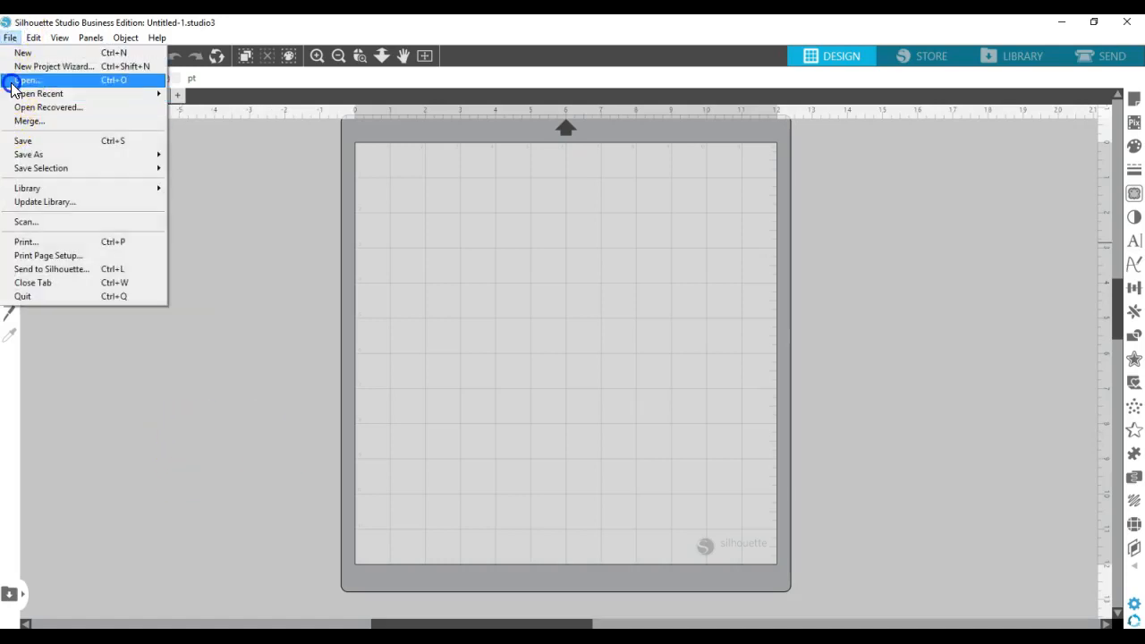
click(12, 83)
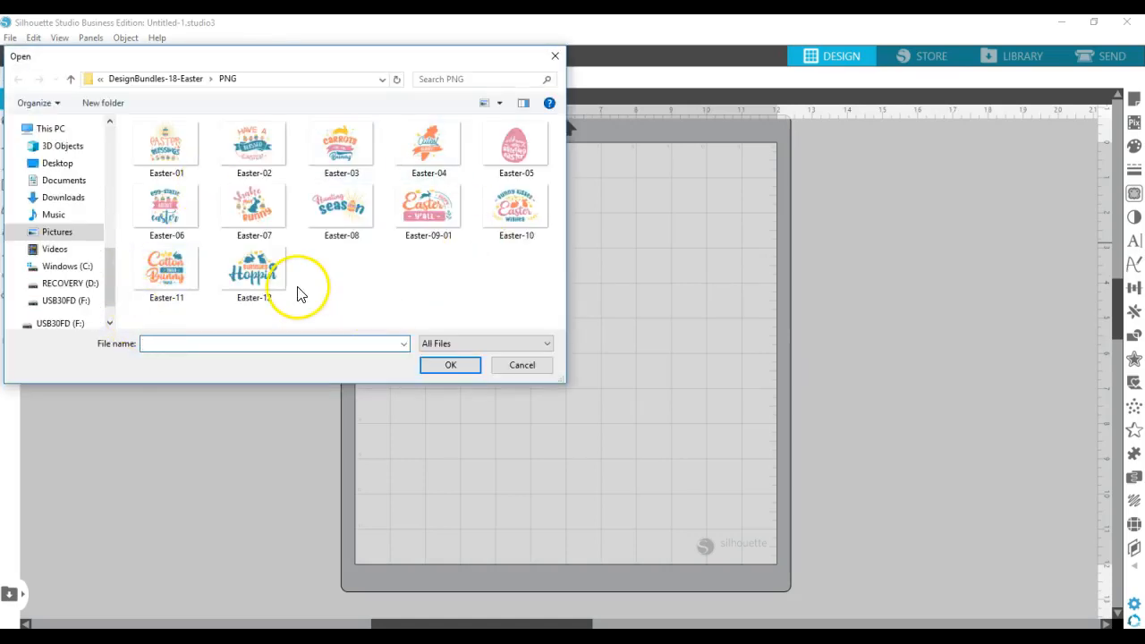
click(377, 256)
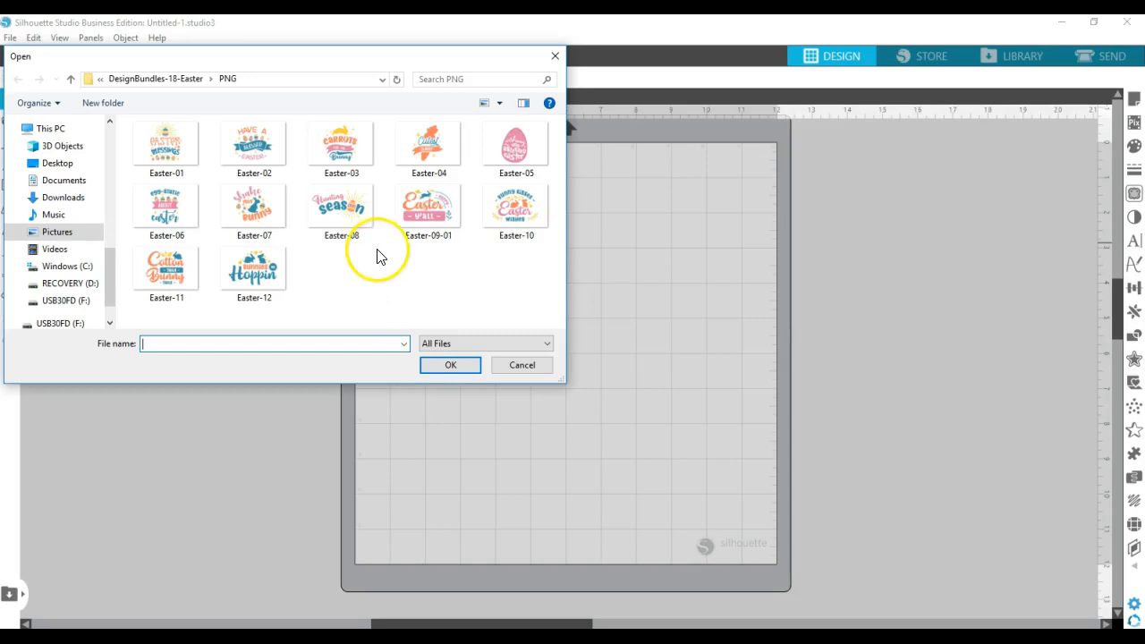
click(504, 219)
click(451, 367)
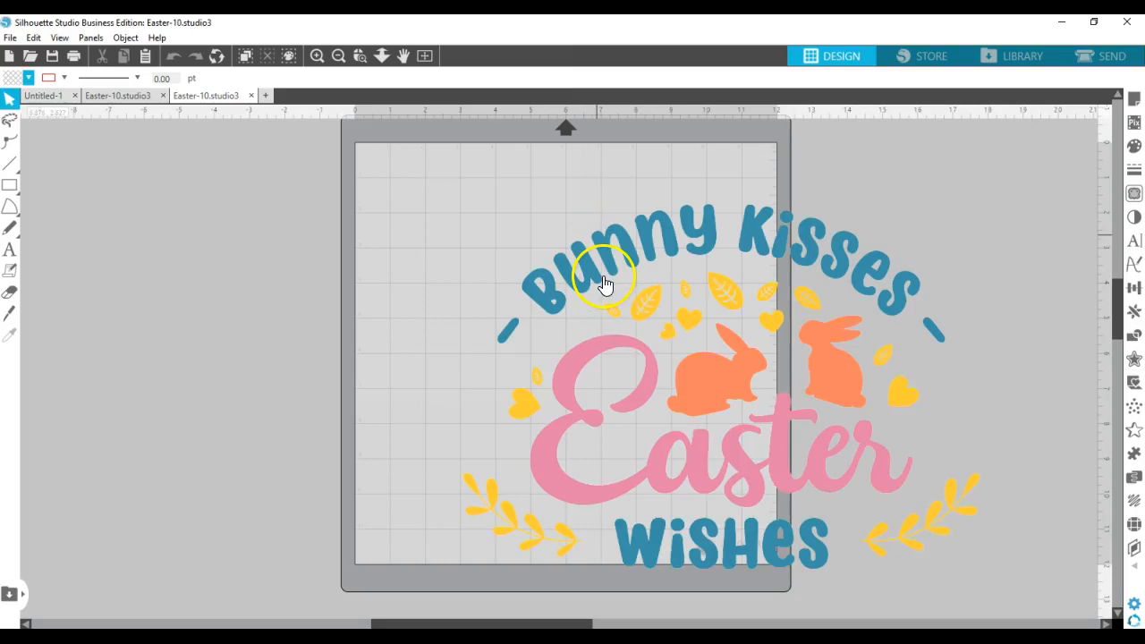
Step: Scale the PNG design down to about 16.7 × 11.1 in and position its artwork within the cutting mat
drag(633, 360, 499, 309)
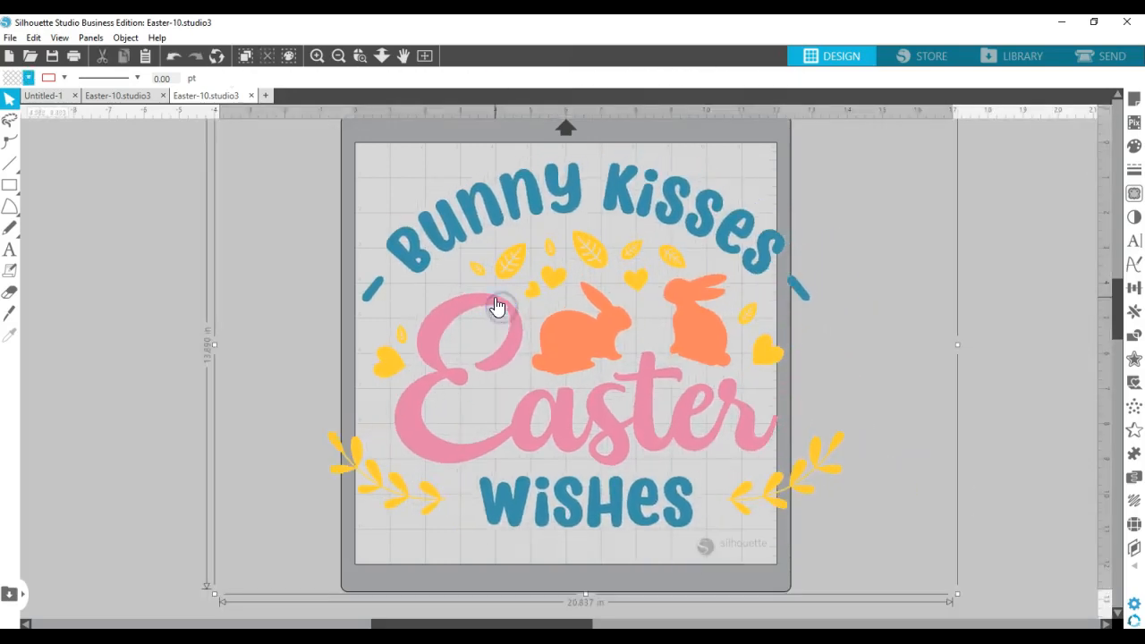
scroll(895, 518, up, 2)
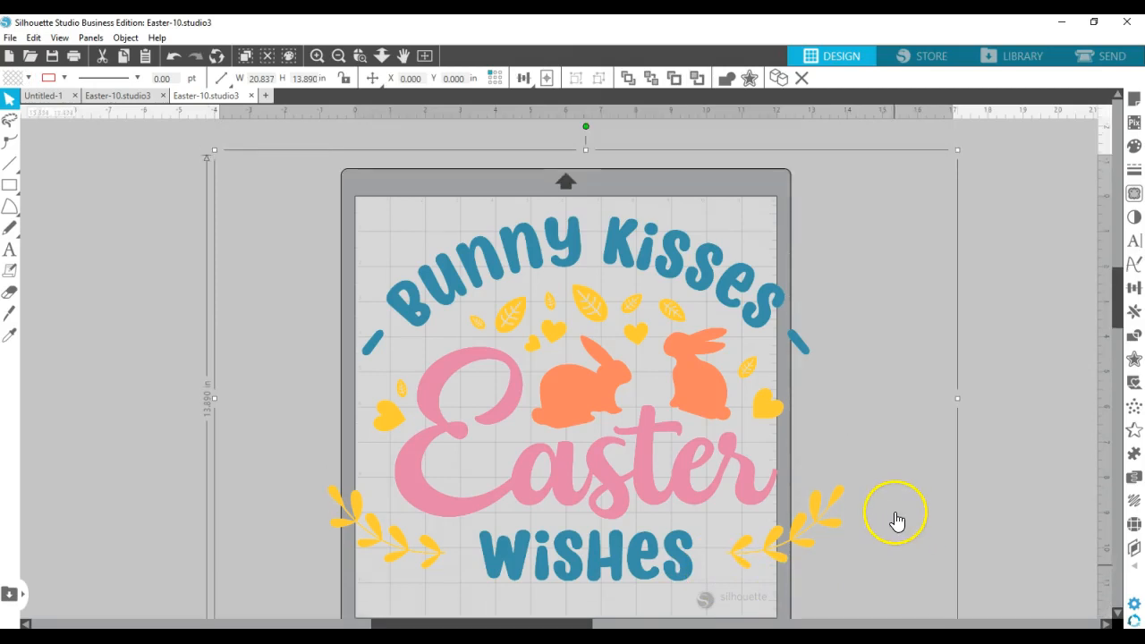
drag(214, 149, 356, 252)
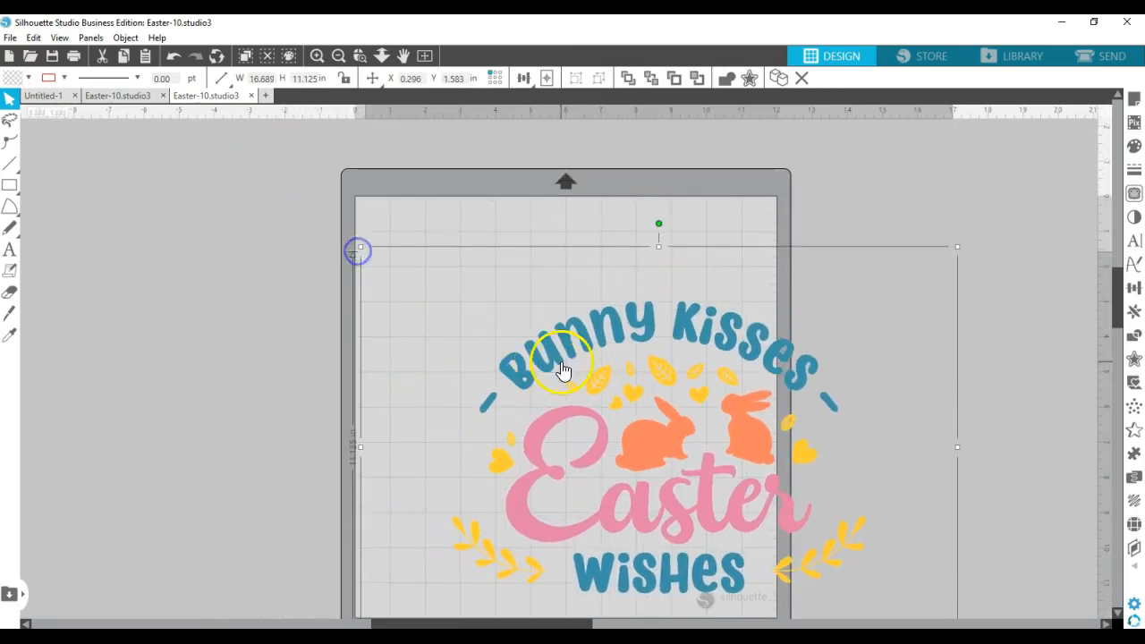
drag(607, 386, 516, 319)
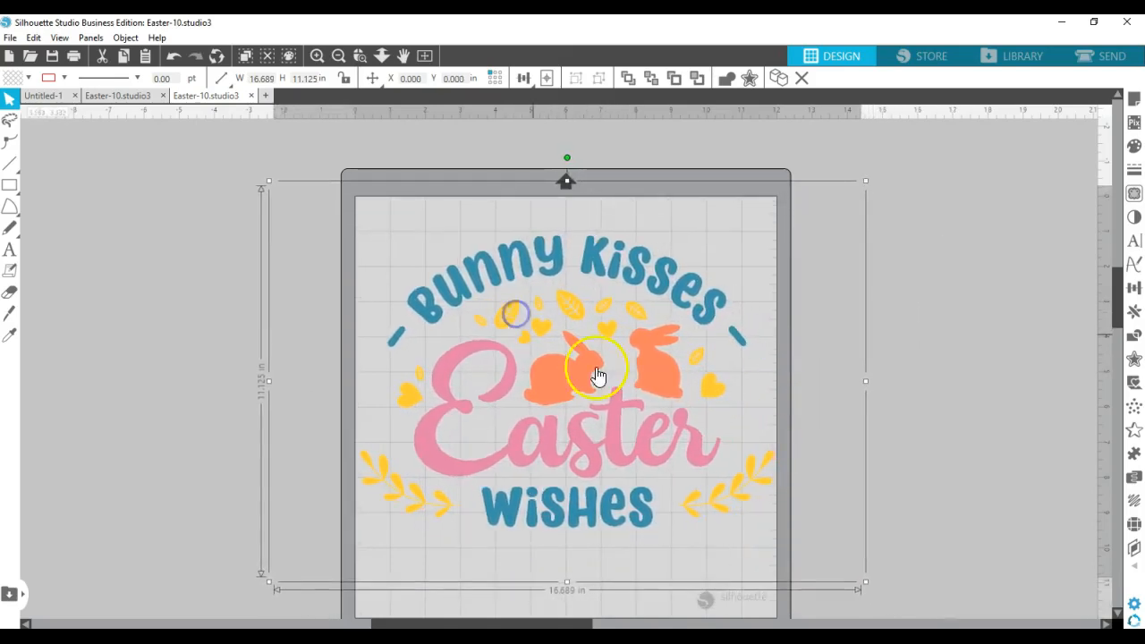
click(894, 401)
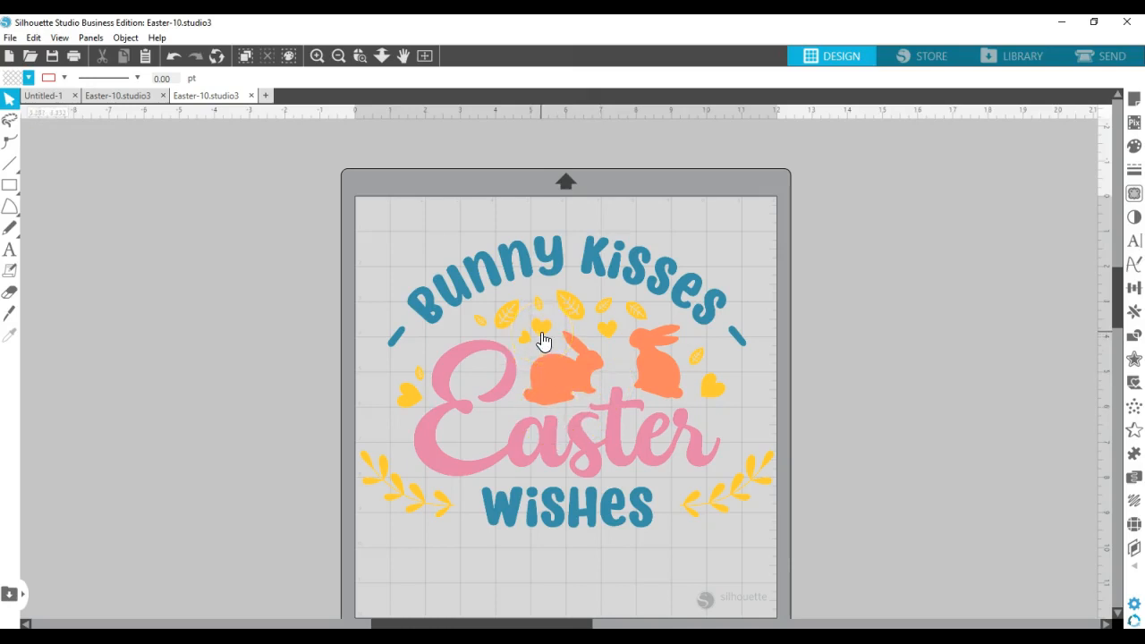
click(557, 385)
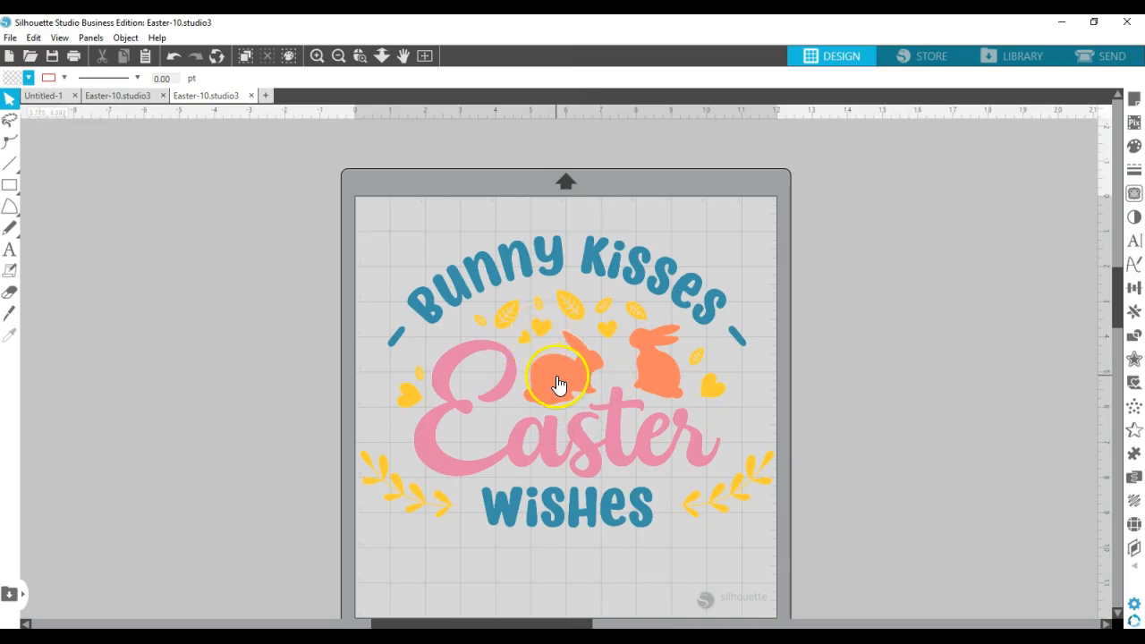
Step: Close the Easter-10 PNG document without saving its changes
click(11, 39)
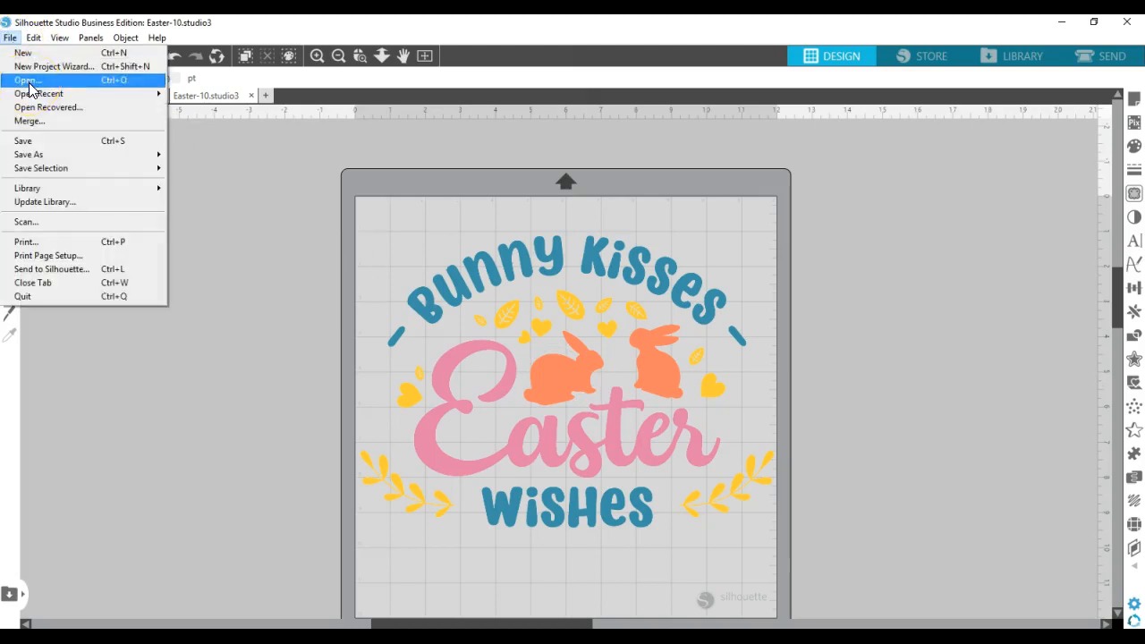
click(254, 95)
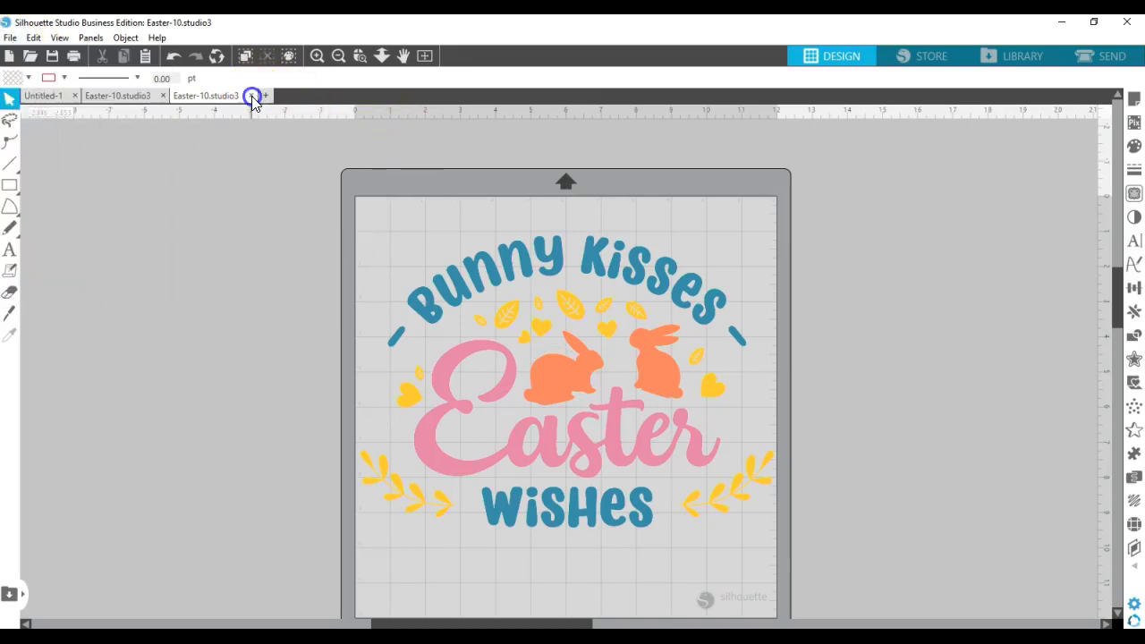
click(251, 95)
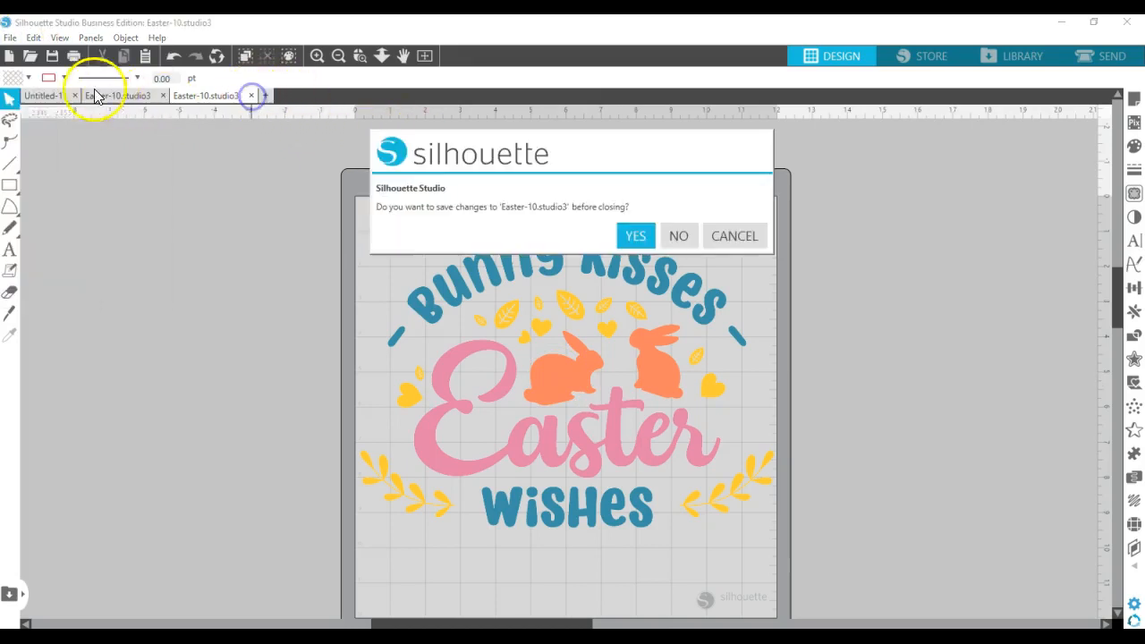
click(679, 236)
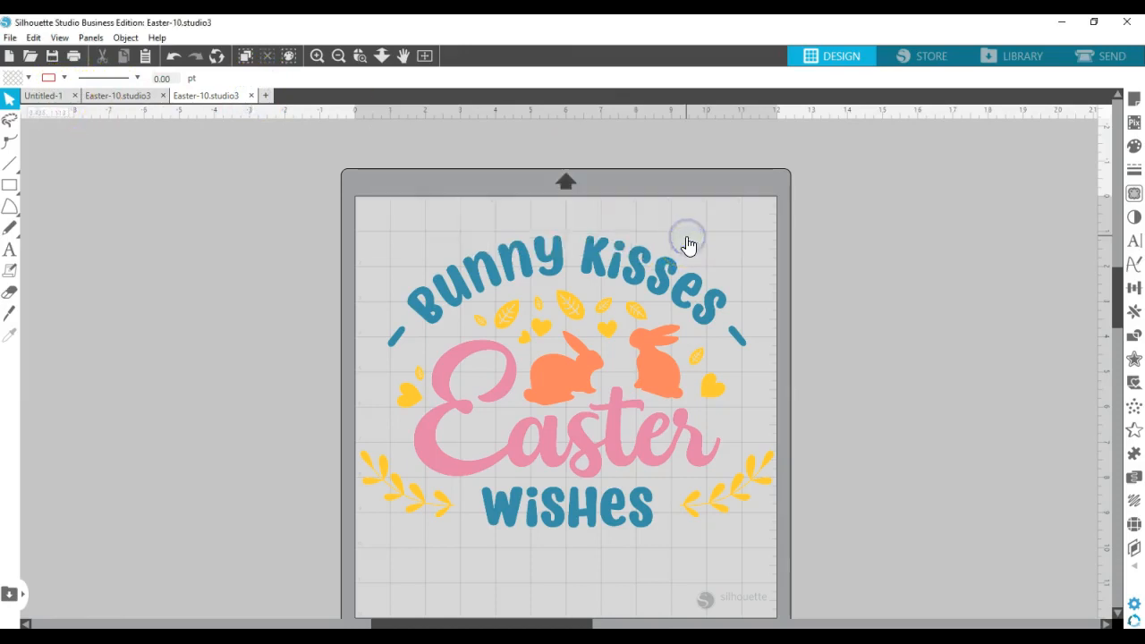
Step: Open the Easter-10 design from the SVG folder of DesignBundles-18-Easter
click(13, 41)
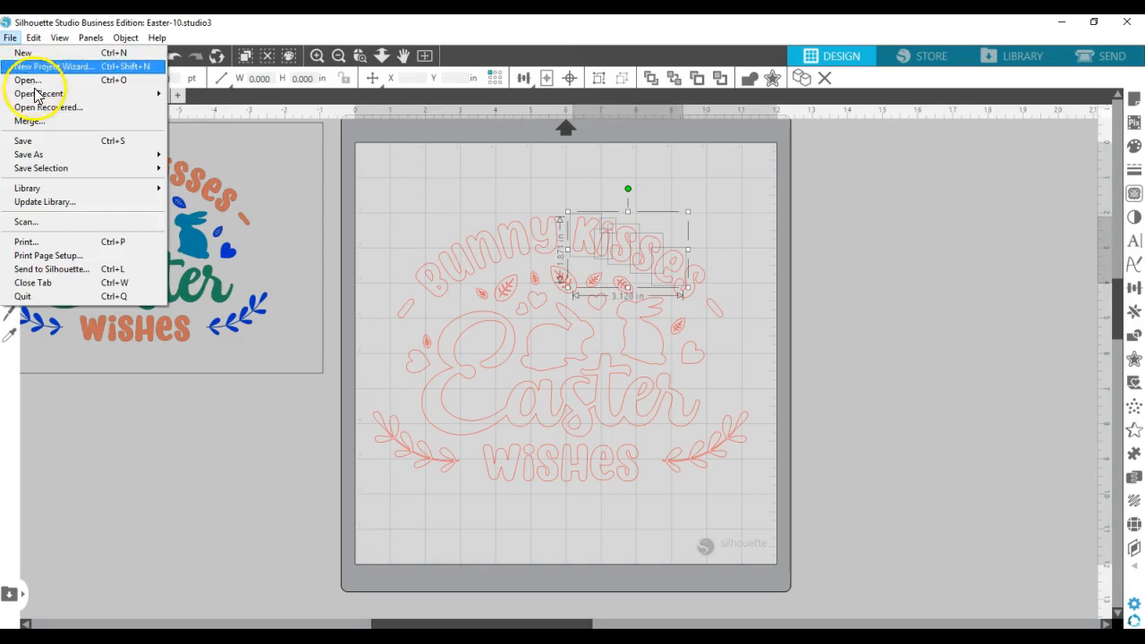
click(34, 81)
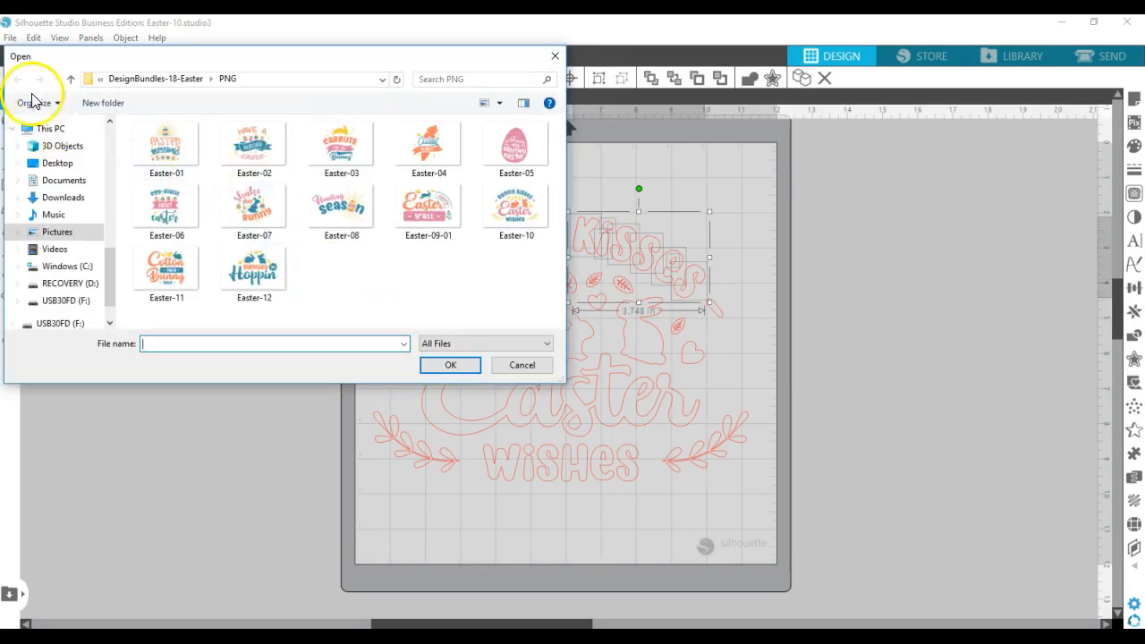
click(70, 82)
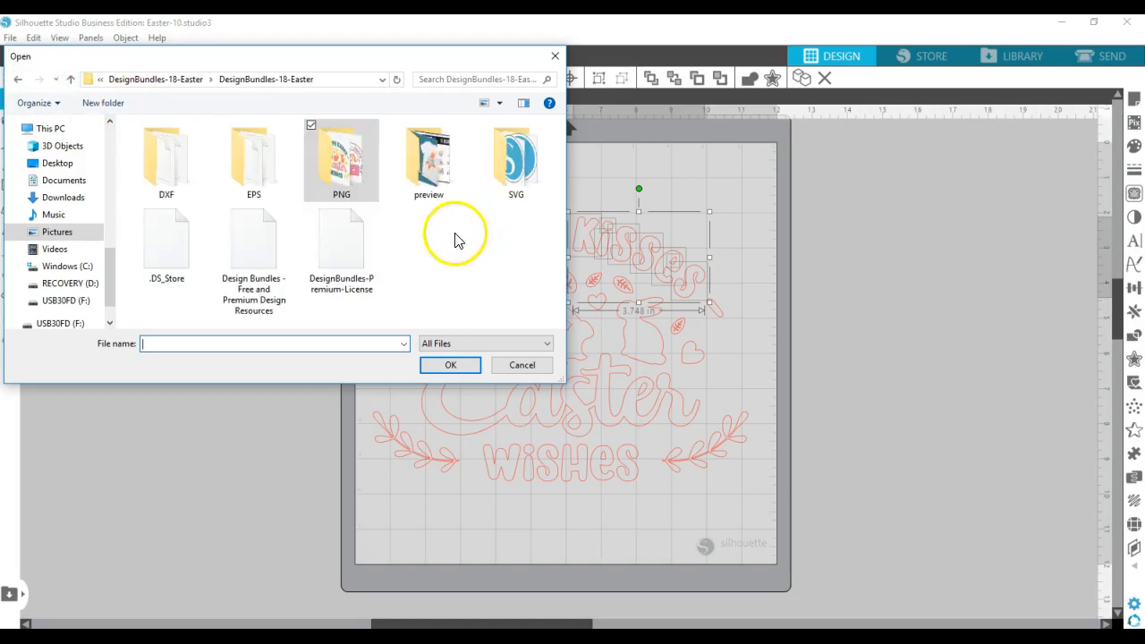
click(514, 179)
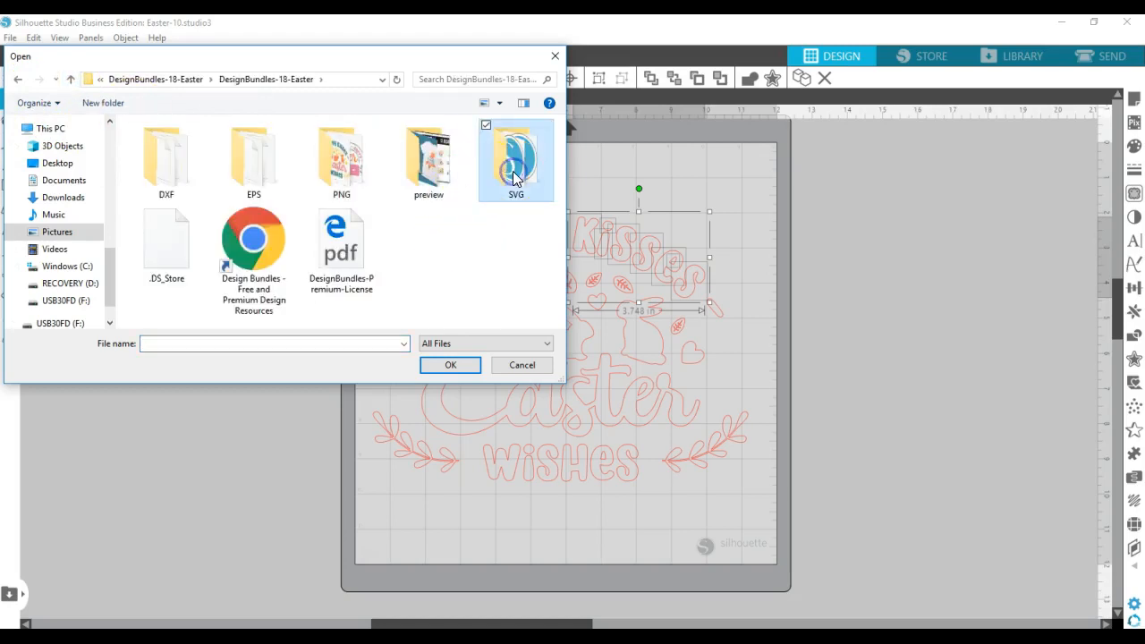
double_click(514, 179)
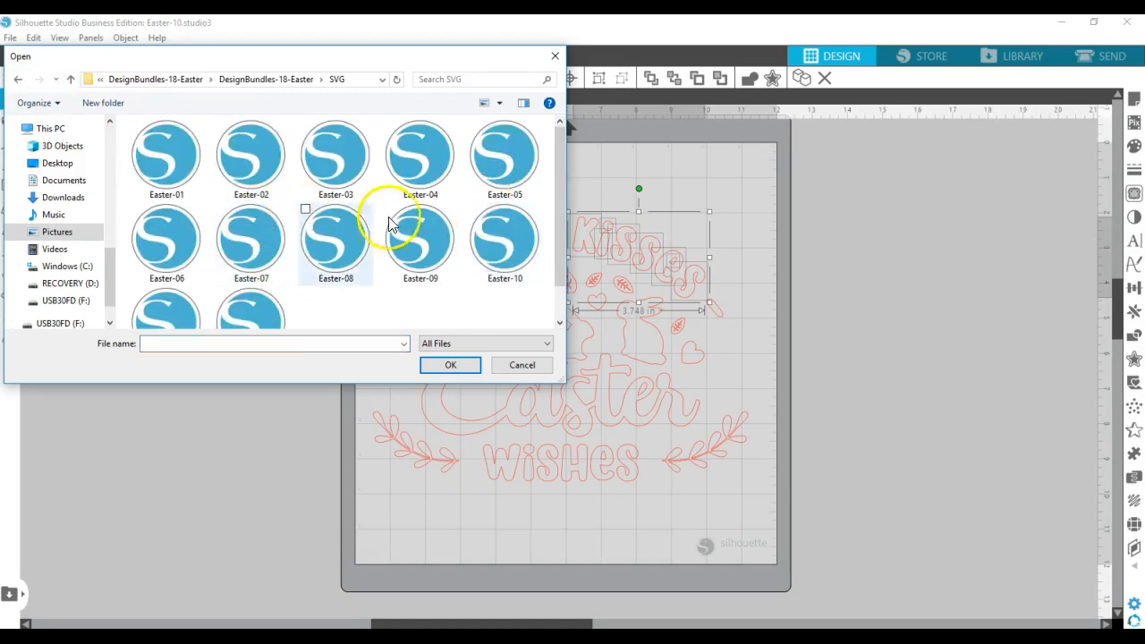
double_click(508, 253)
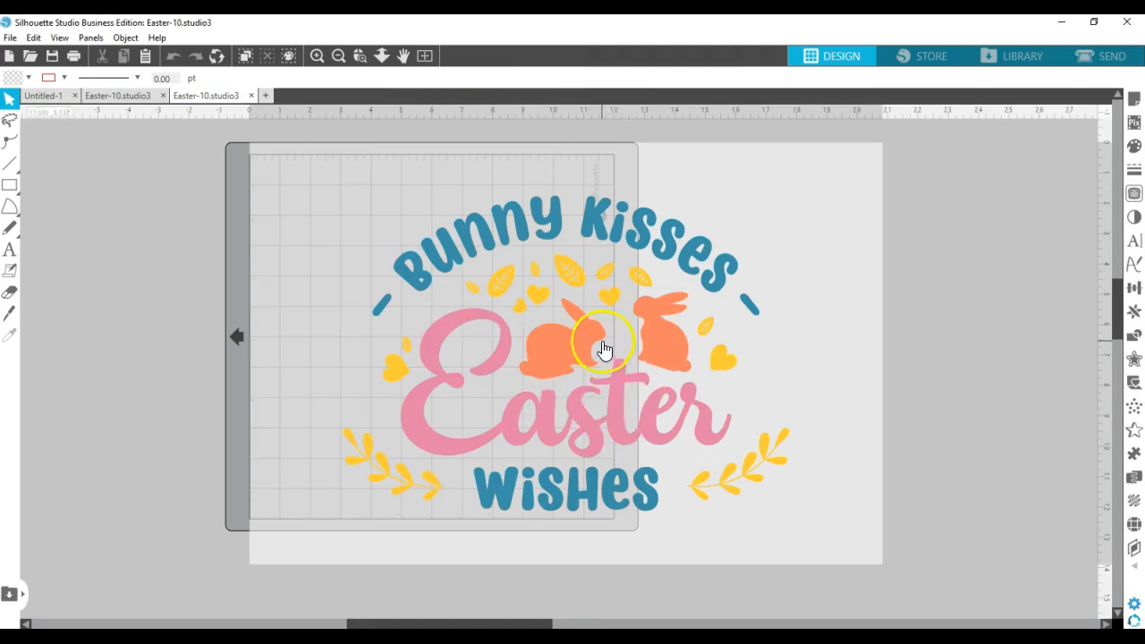
Step: Switch the page to portrait orientation and set the page size to Automatic (CAMEO)
click(1134, 99)
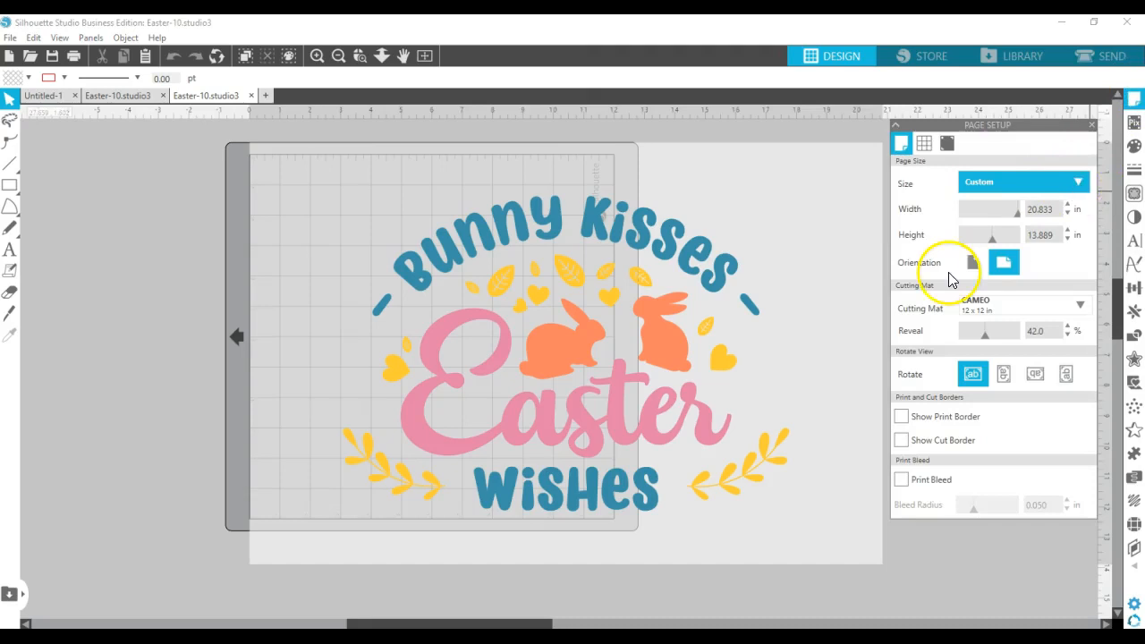
click(972, 263)
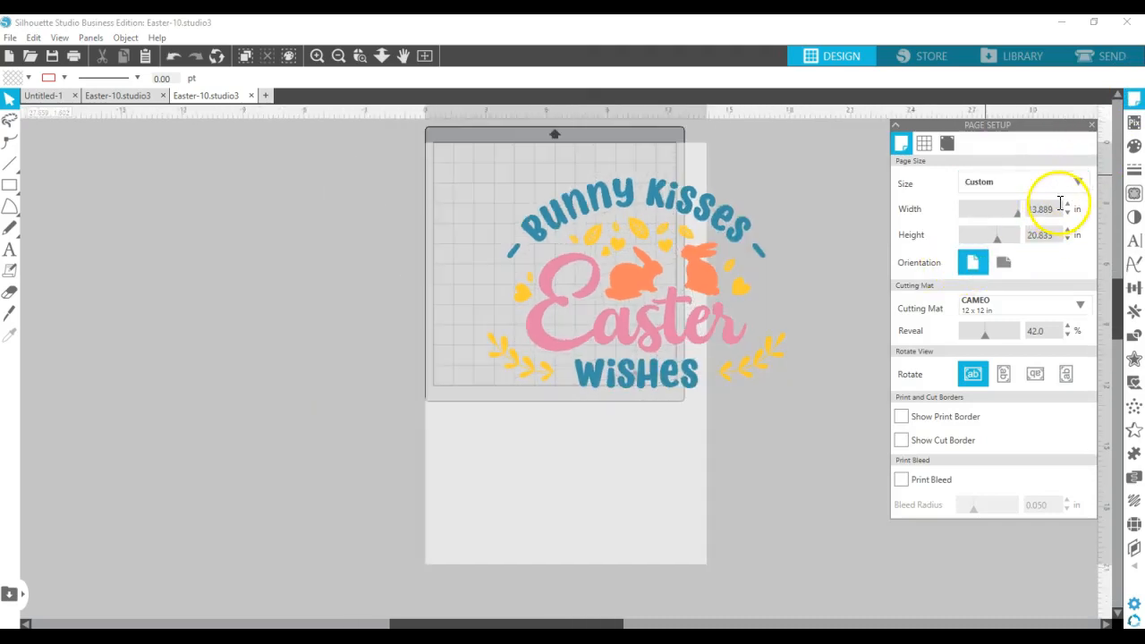
click(1078, 182)
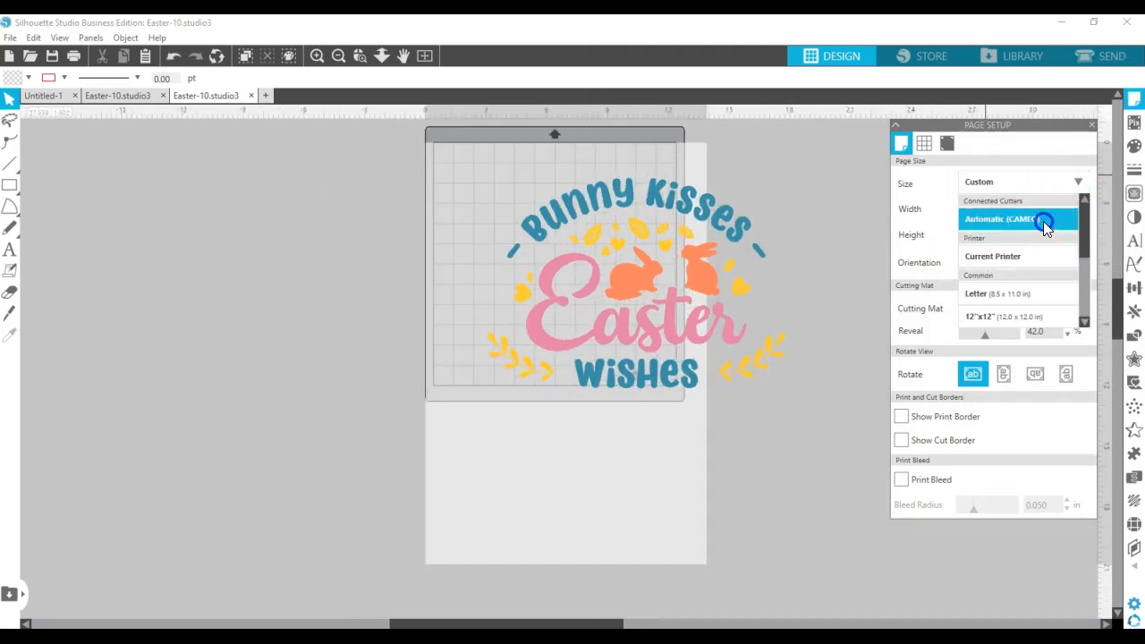
click(1044, 220)
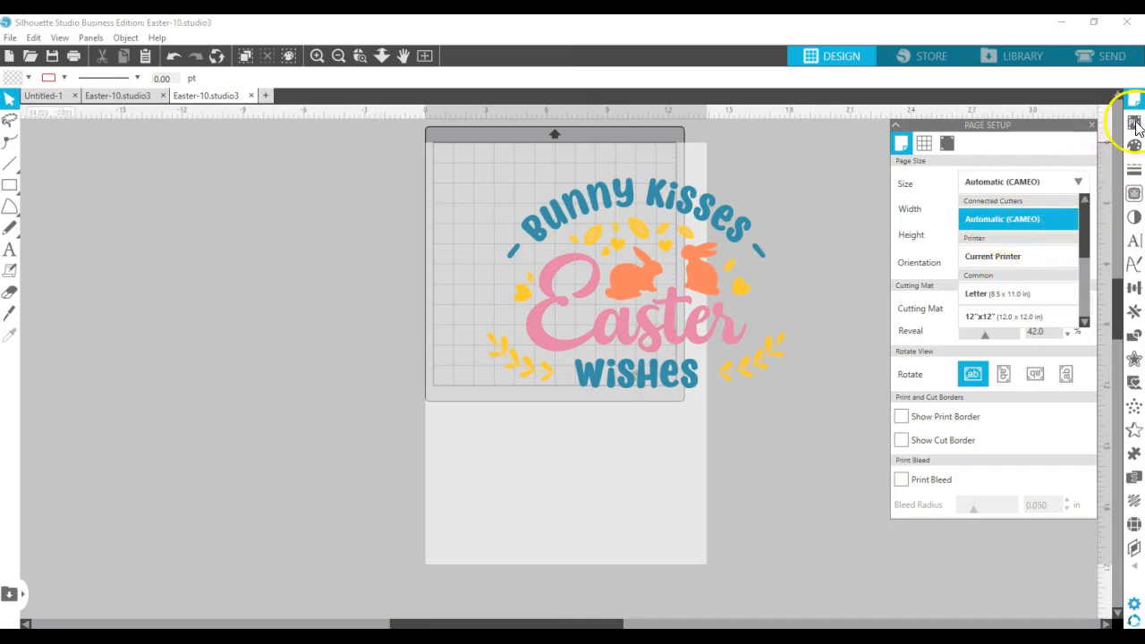
Step: Move the Easter design onto the mat and scale it down to about 12.2 × 8.7 in
drag(721, 378, 575, 330)
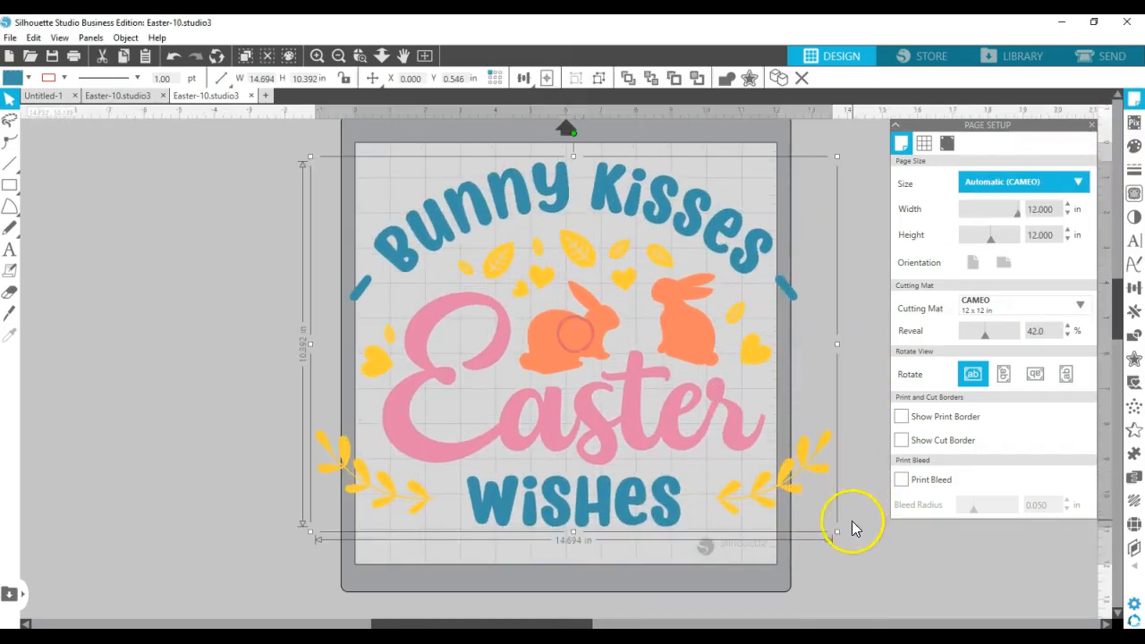
drag(837, 531, 749, 470)
drag(538, 325, 572, 332)
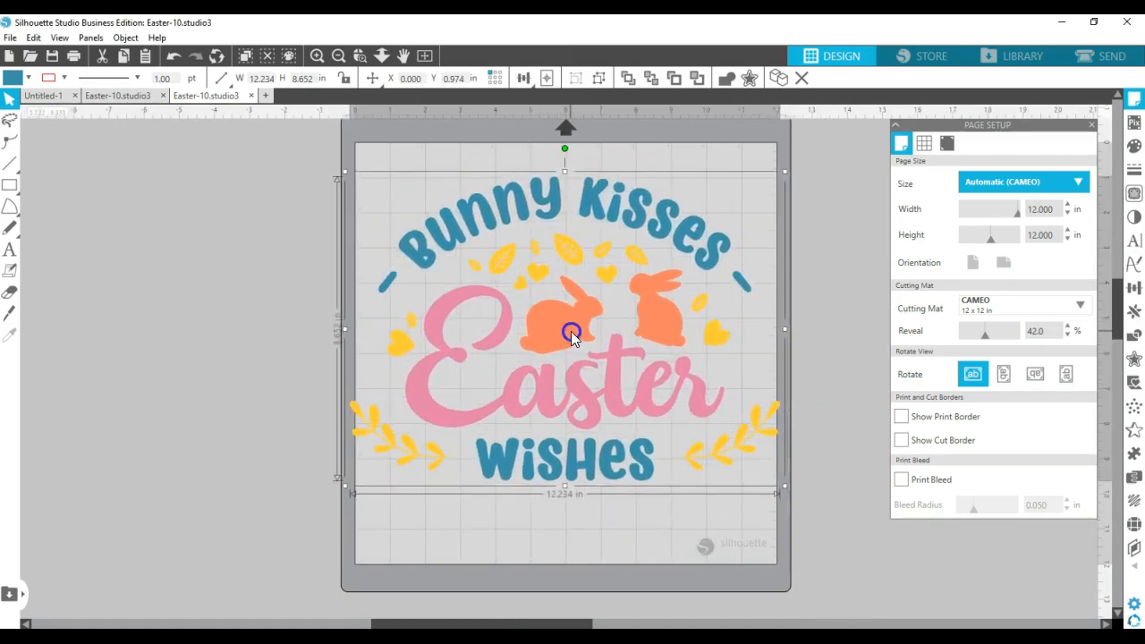
Step: Set the cutting mat reveal to 0%, close the page setup and shift the design slightly on the mat
drag(985, 334, 957, 340)
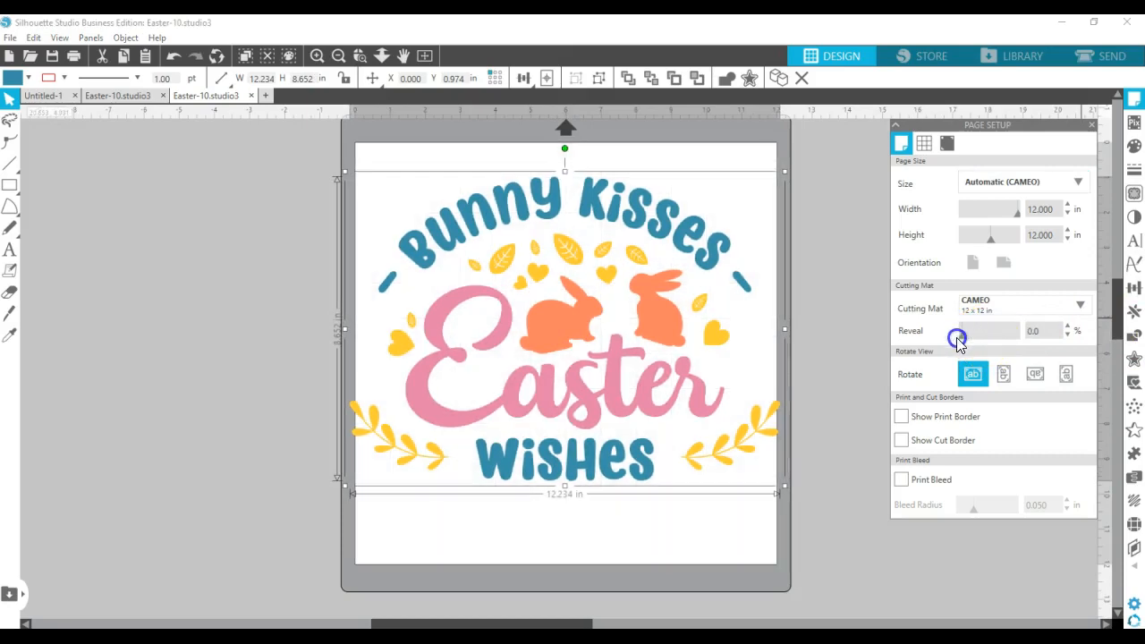
click(741, 529)
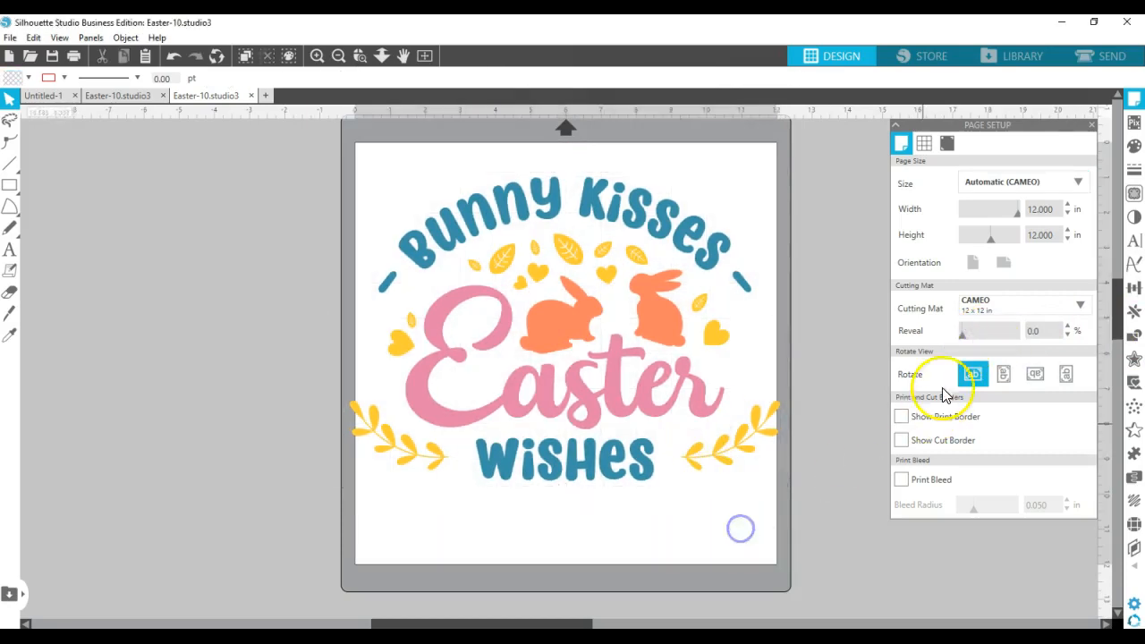
click(1135, 99)
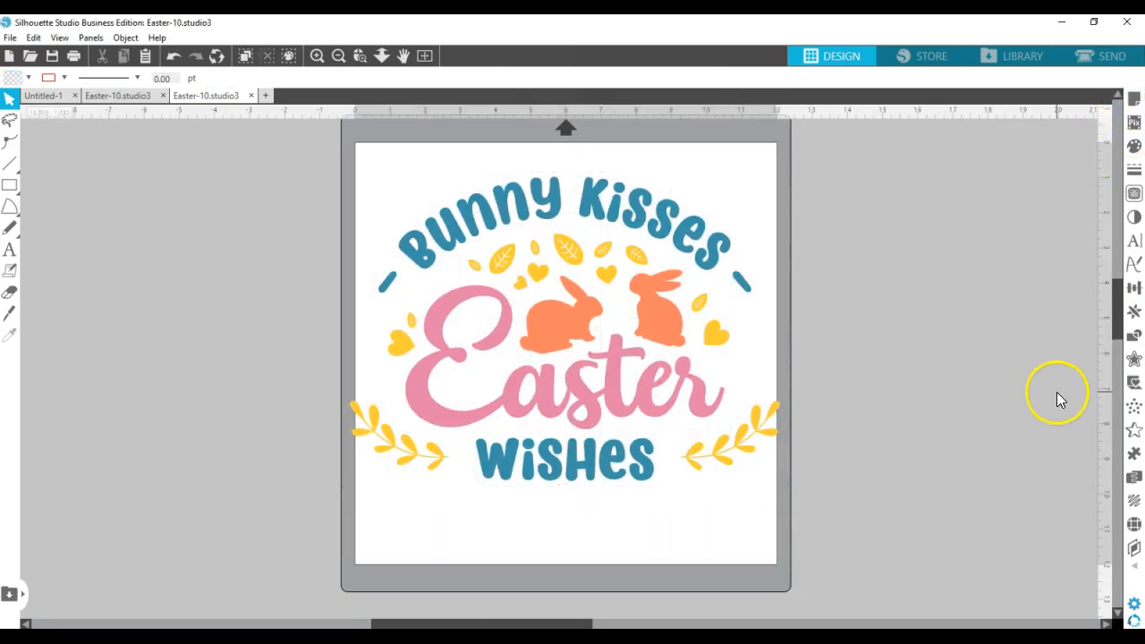
drag(559, 343, 568, 351)
click(568, 347)
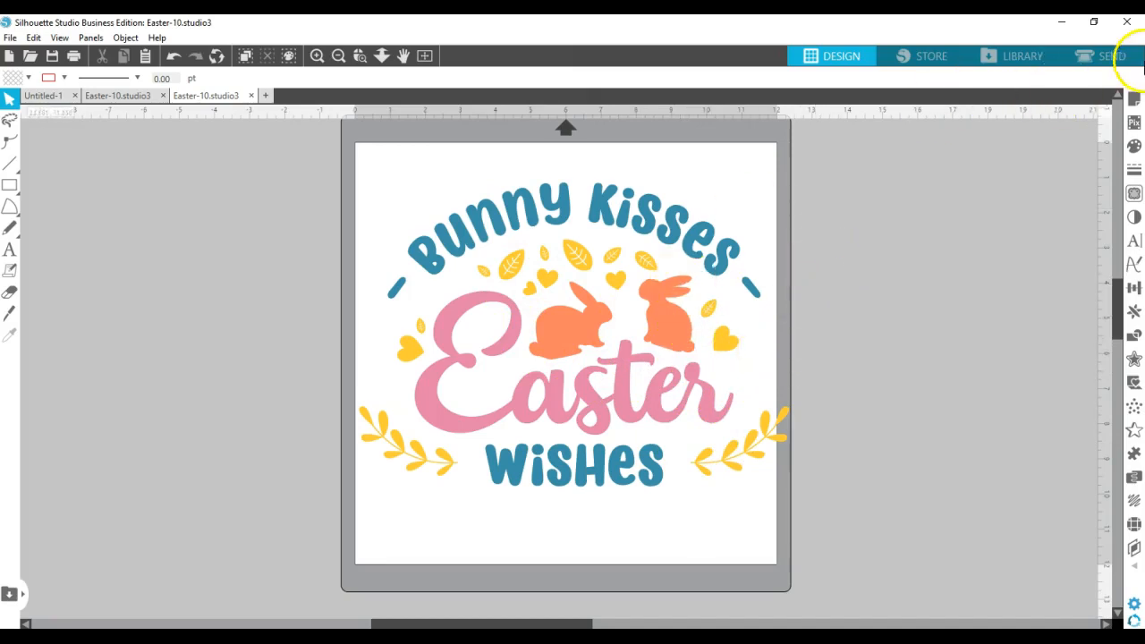
Step: Go to the cut settings and assign the Cut action to the whole Easter design
click(1110, 57)
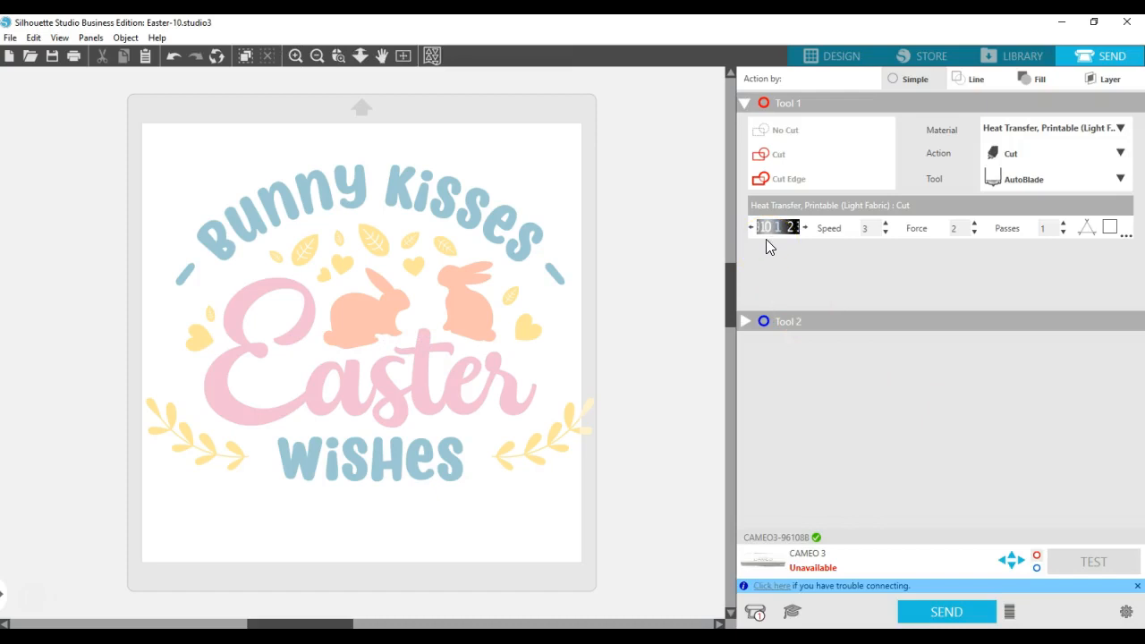
click(377, 324)
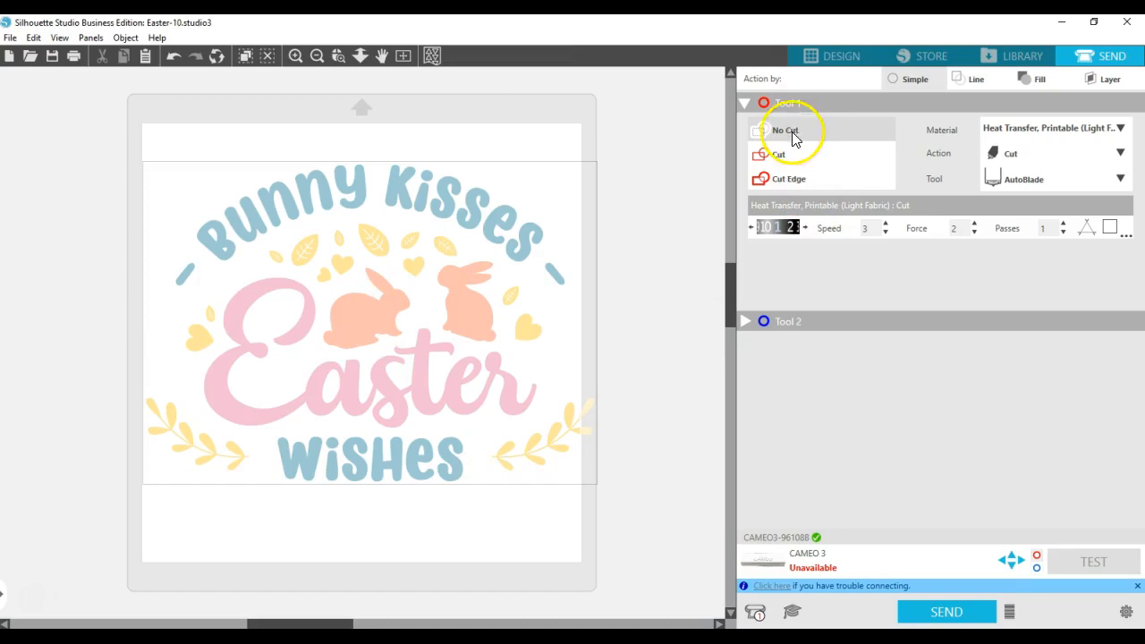
click(780, 154)
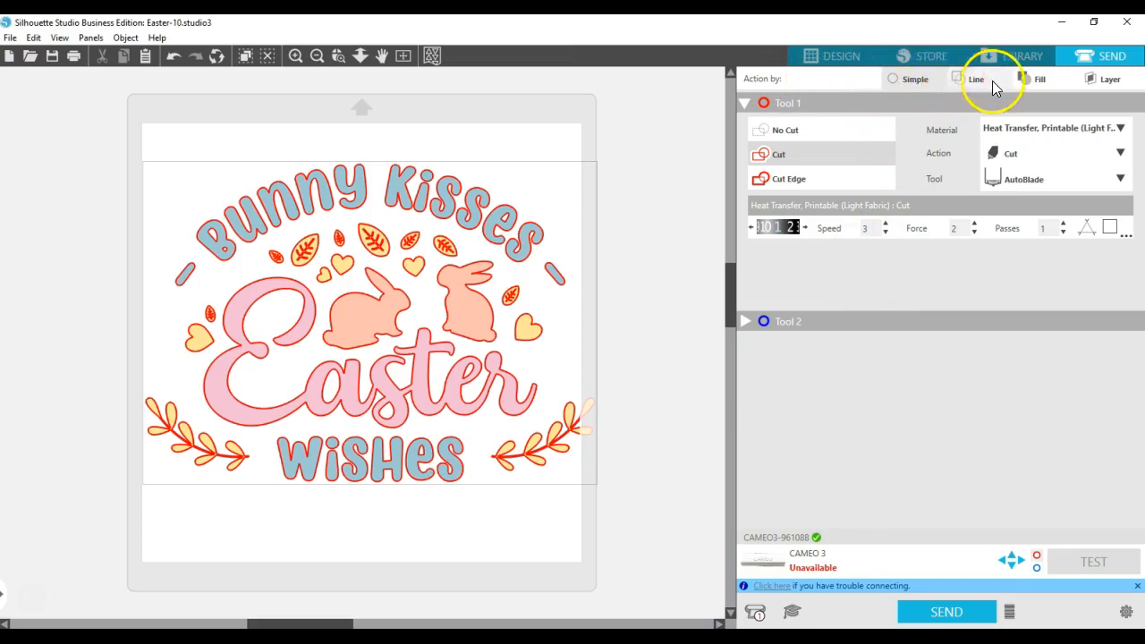
Step: Organise the cut actions by fill color and deselect all four colors
click(1040, 80)
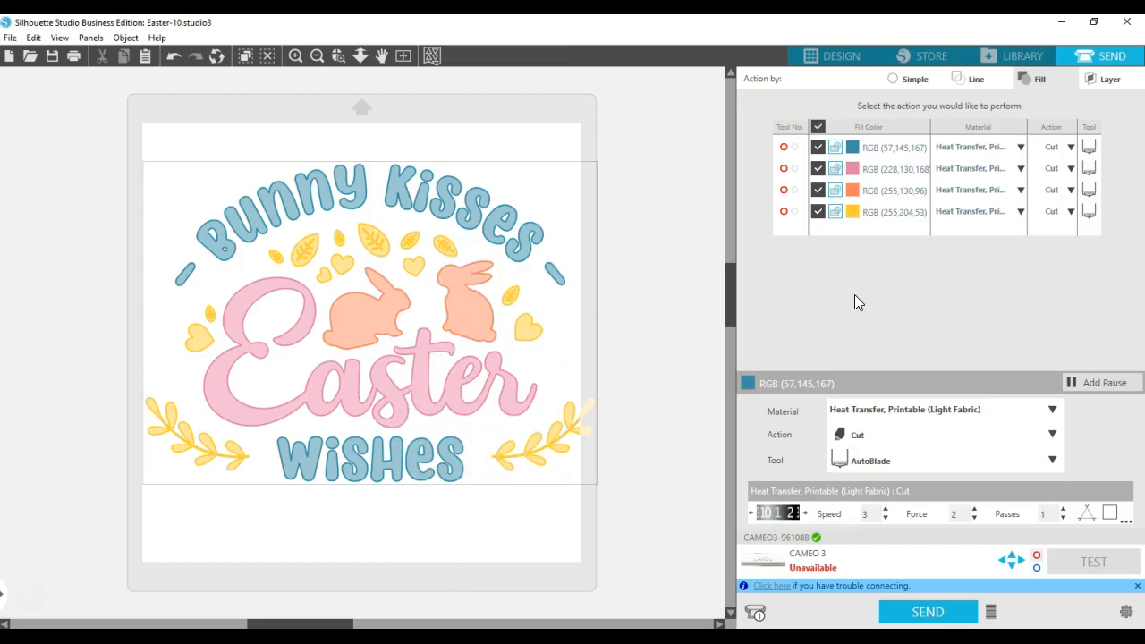
click(818, 126)
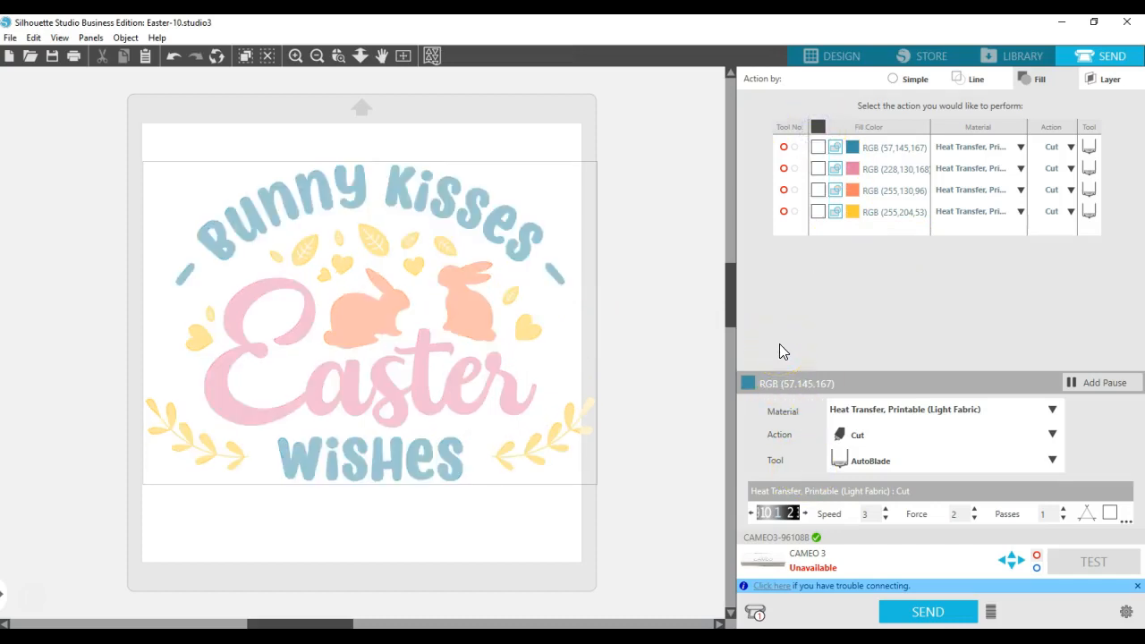
Step: Enable and disable the blue fill for cutting, and enable only pink RGB (228,130,168), try to send it, and deselect it
click(817, 147)
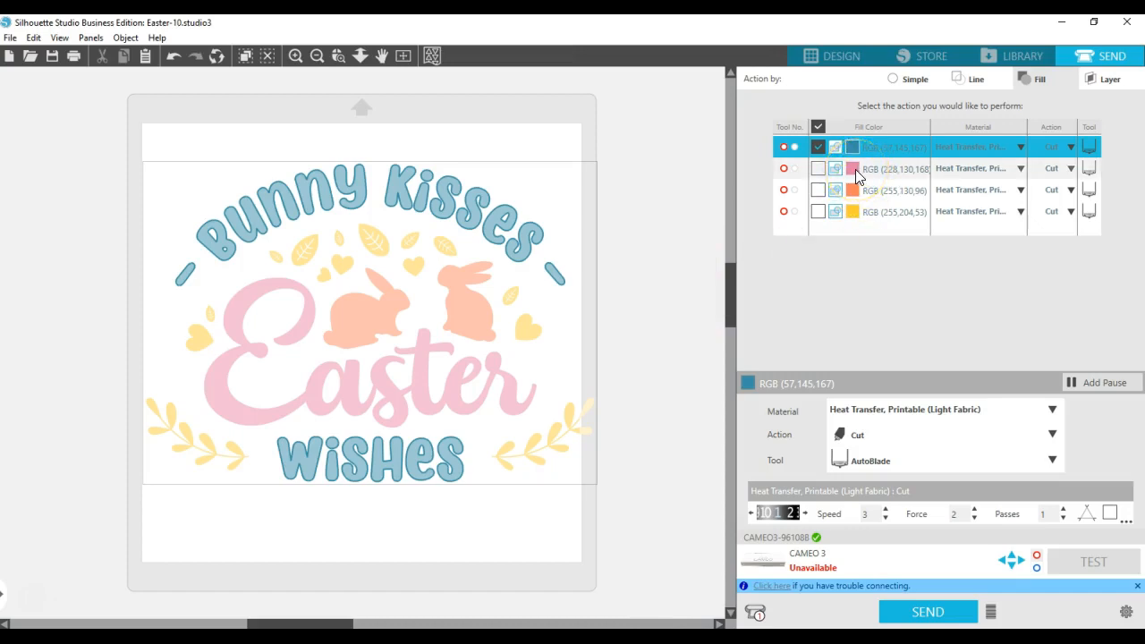
click(817, 146)
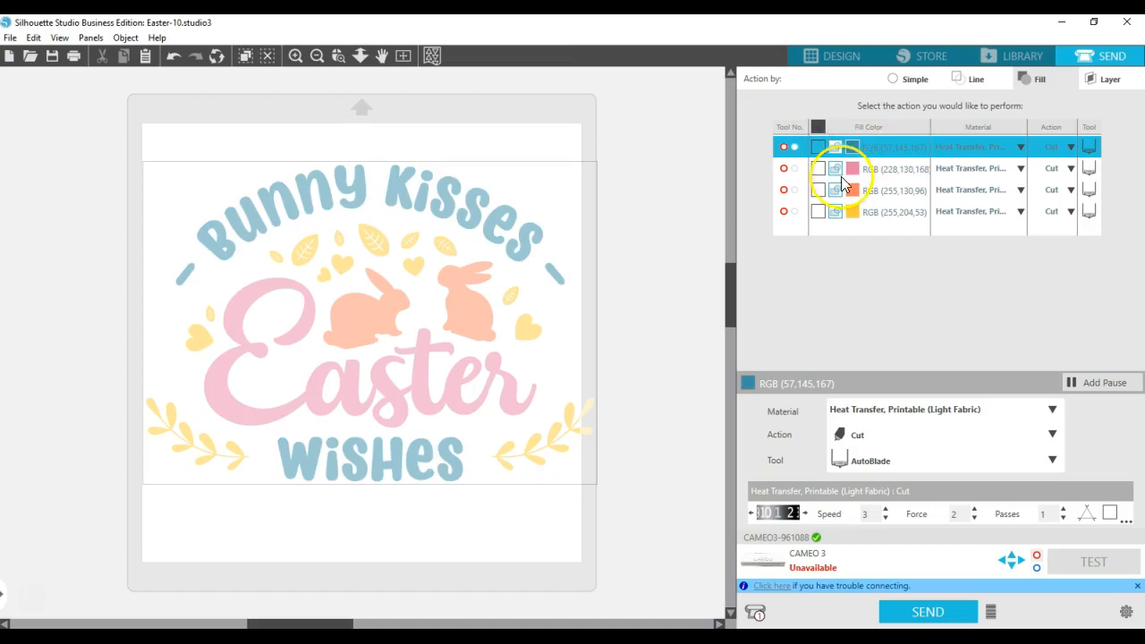
click(818, 169)
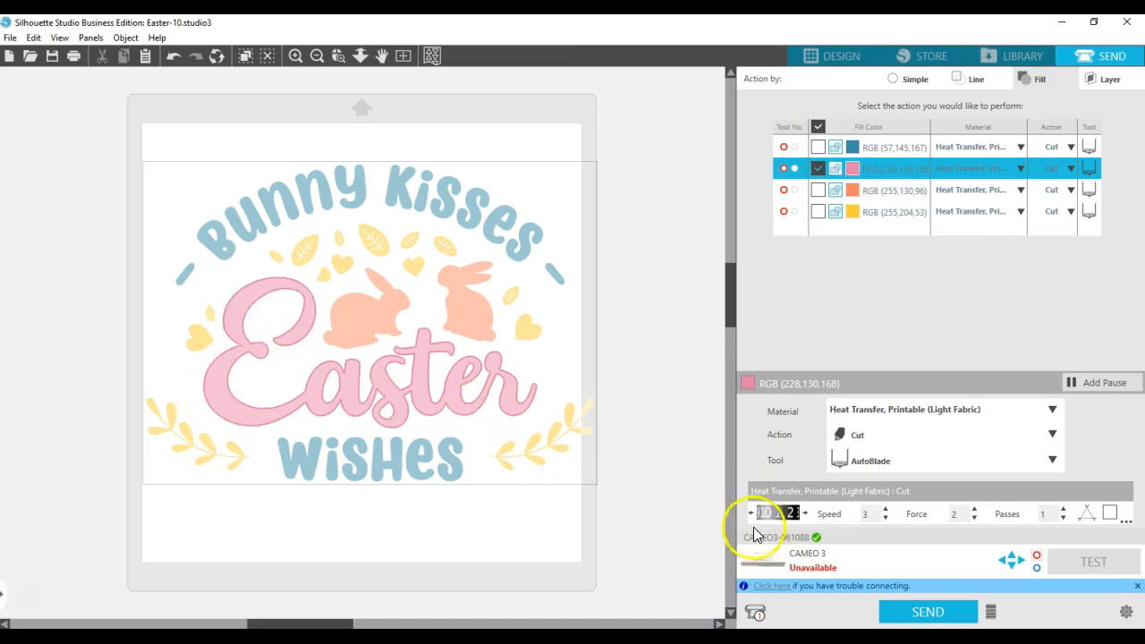
click(922, 615)
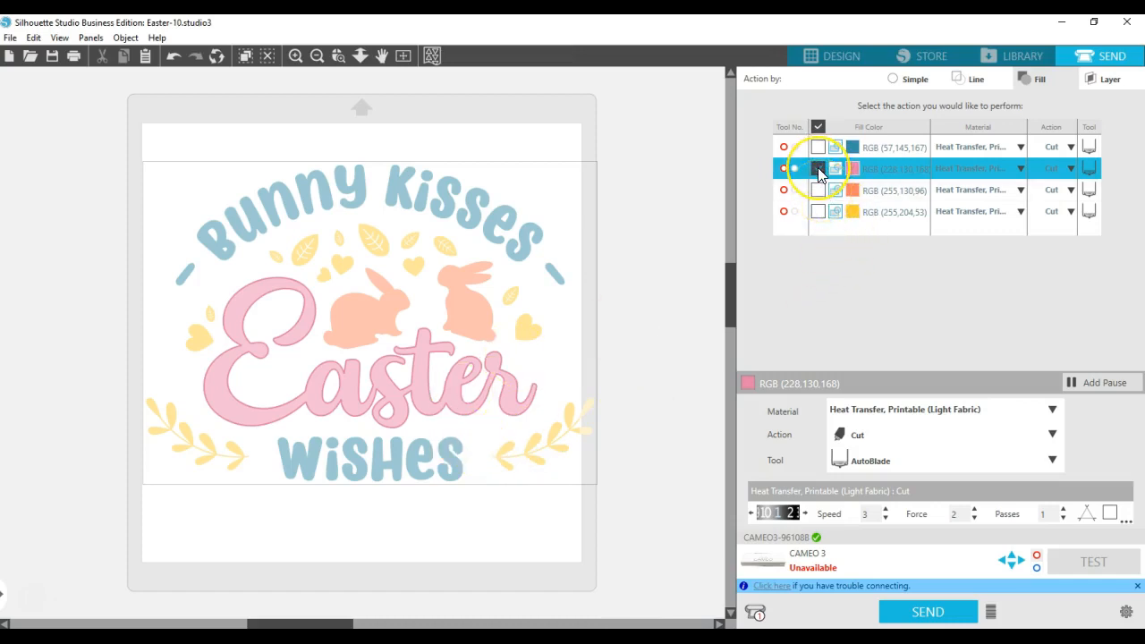
click(817, 169)
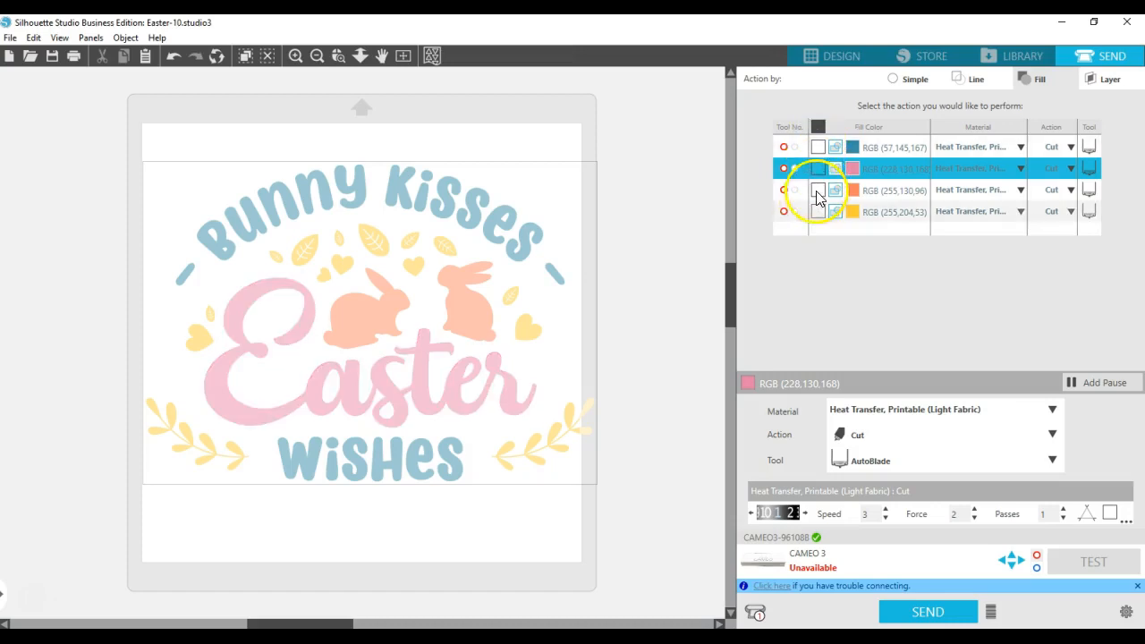
Step: Enable the orange bunnies alone and the yellow leaves and hearts alone for cutting, deselecting each color again
click(817, 191)
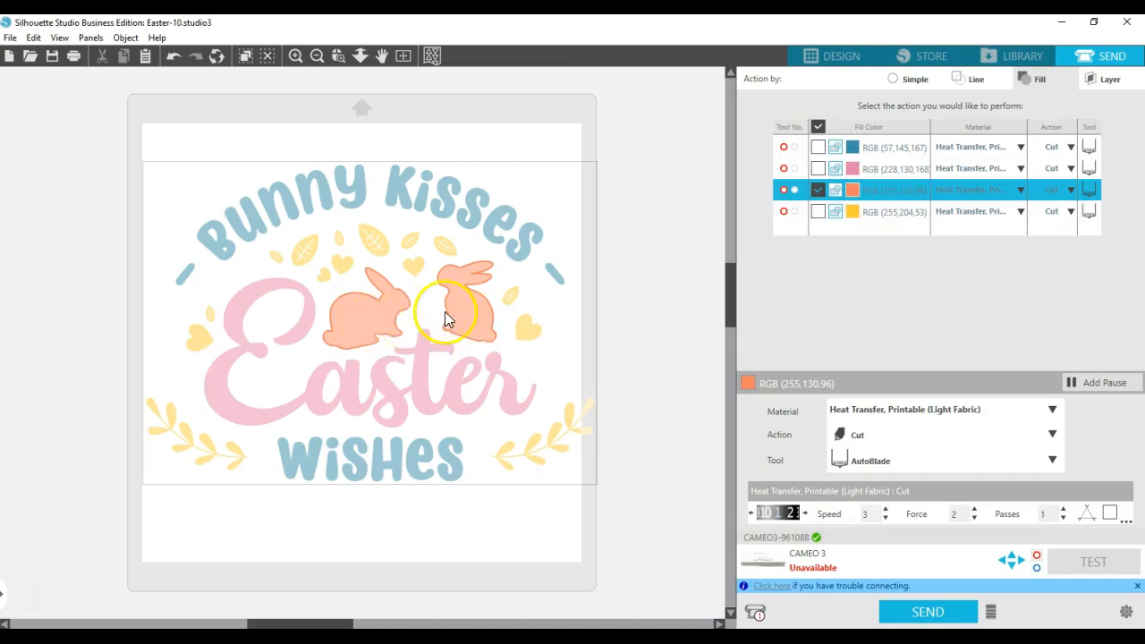
click(818, 191)
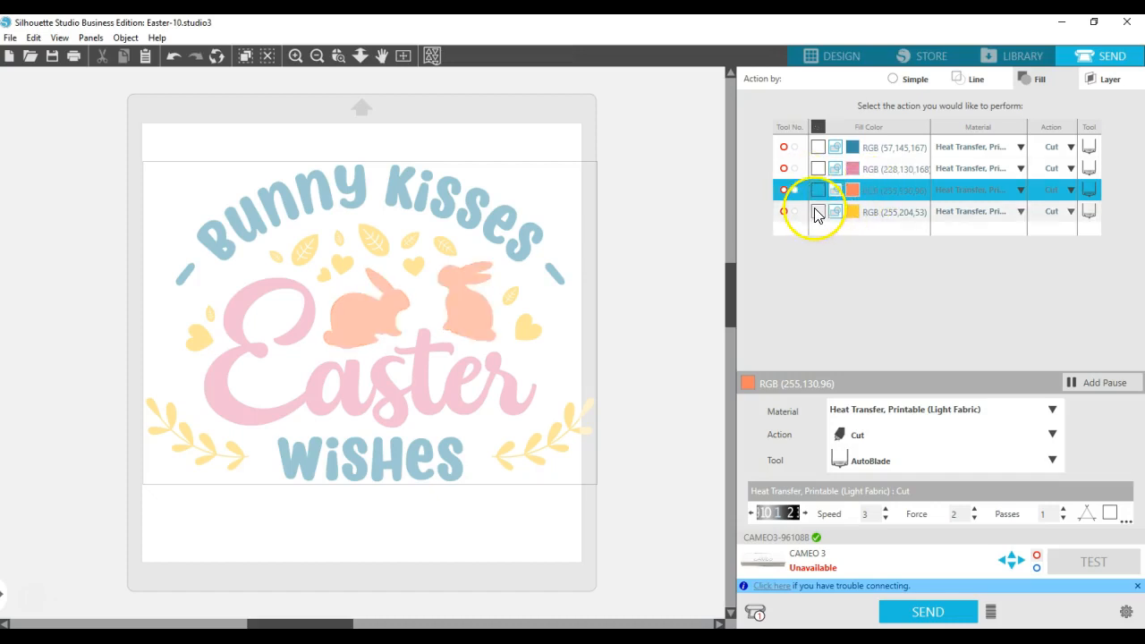
click(816, 211)
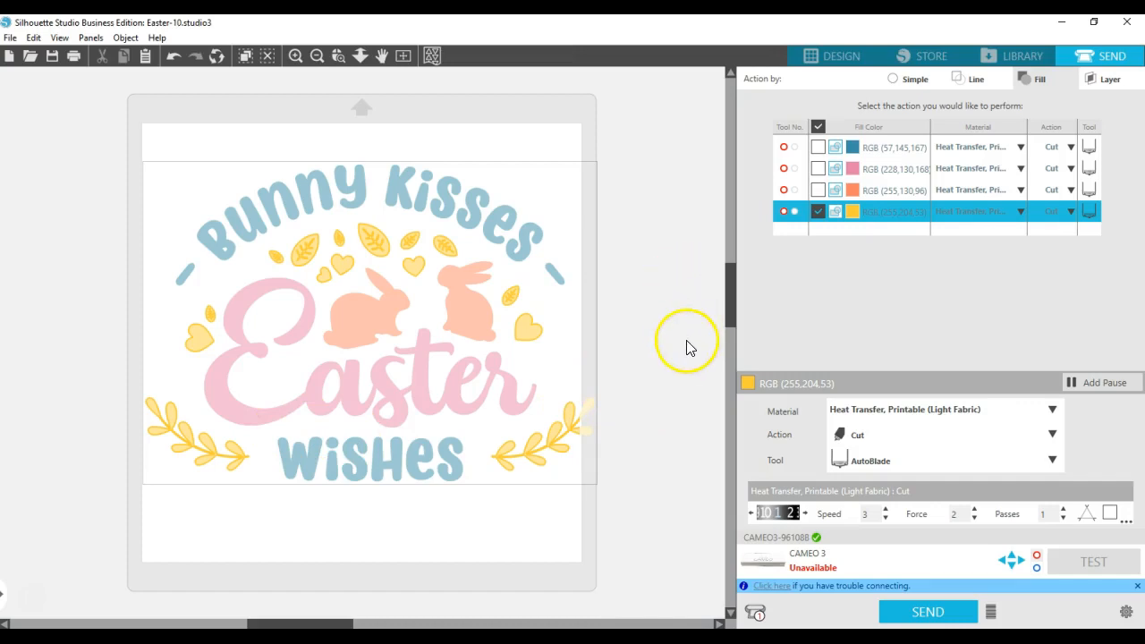
click(817, 211)
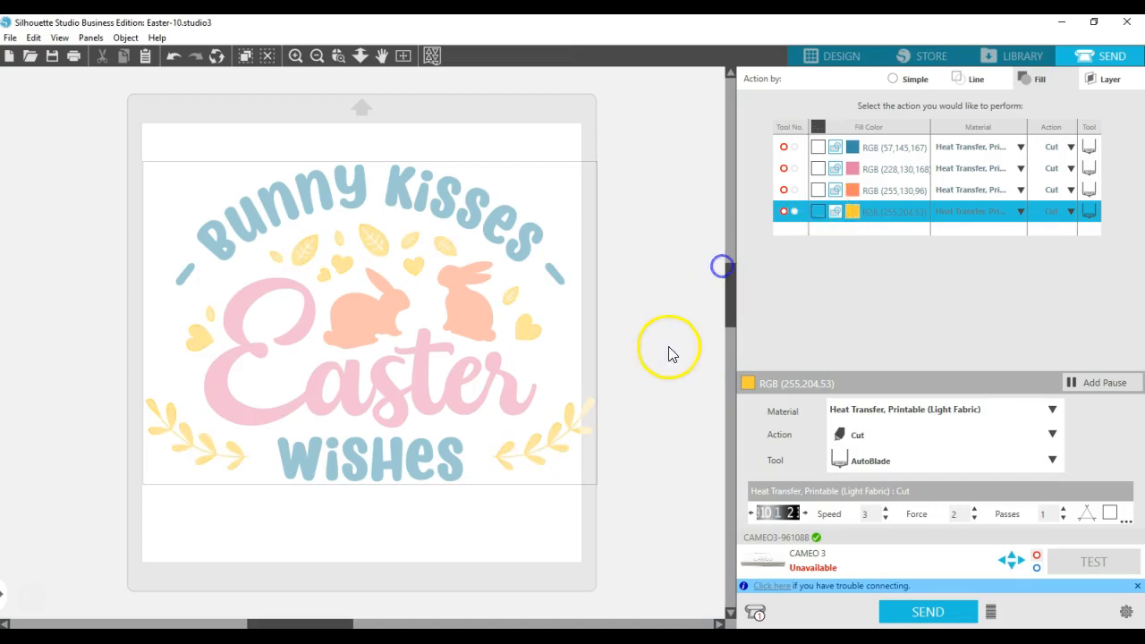